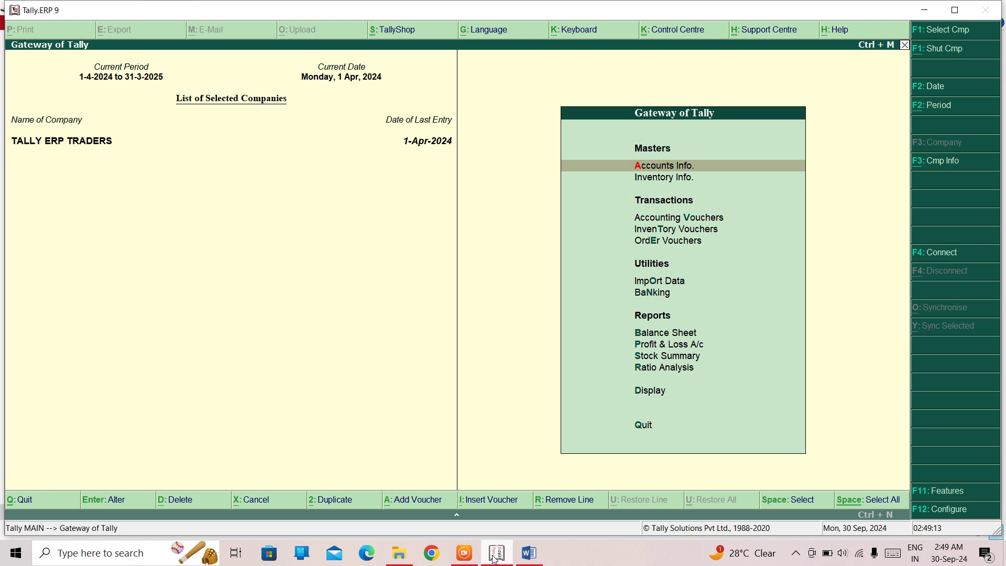
Check which voucher types are available in accounting voucher creation and return to the main gateway.
key("Down")
key("Down")
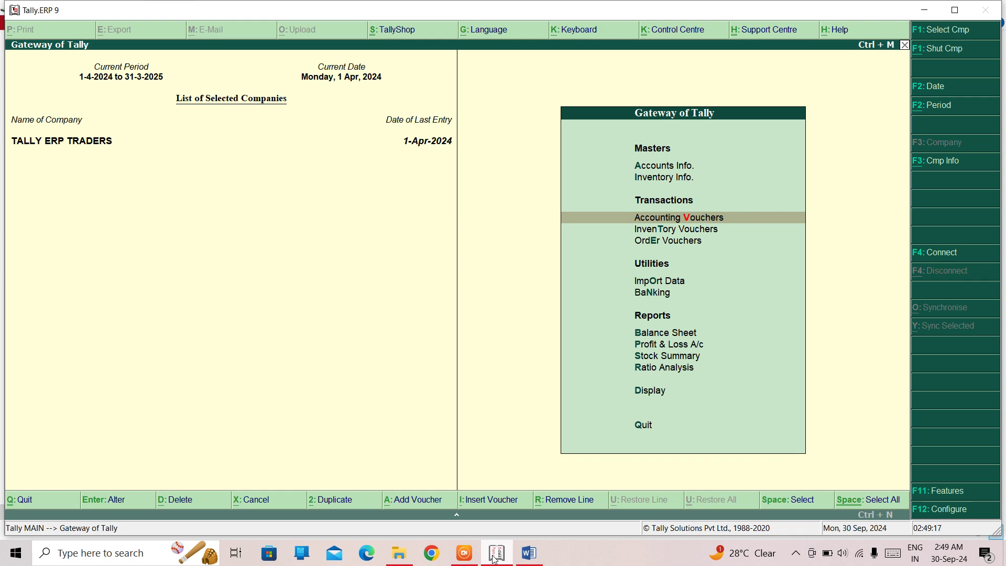
key("Return")
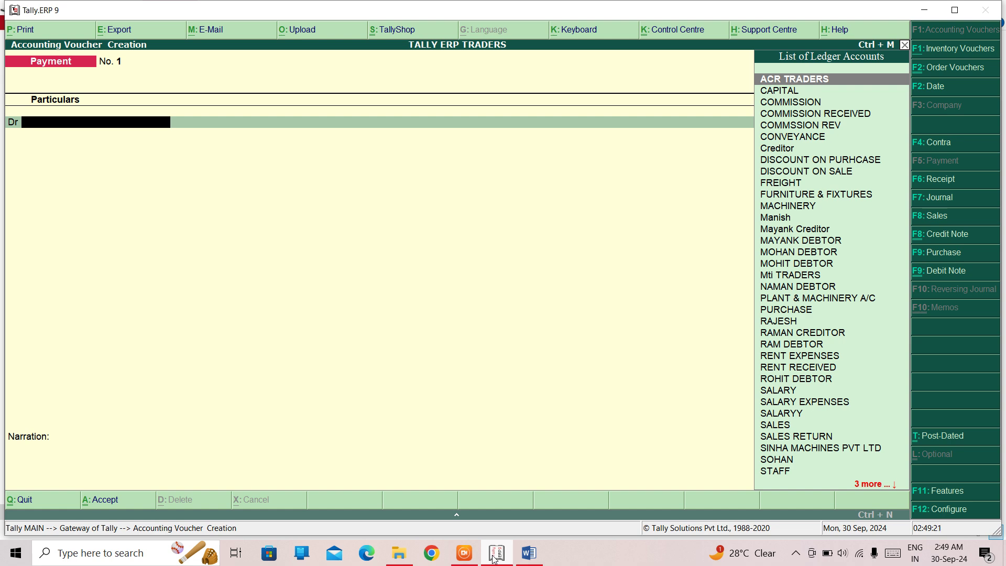
key("Escape")
key("Return")
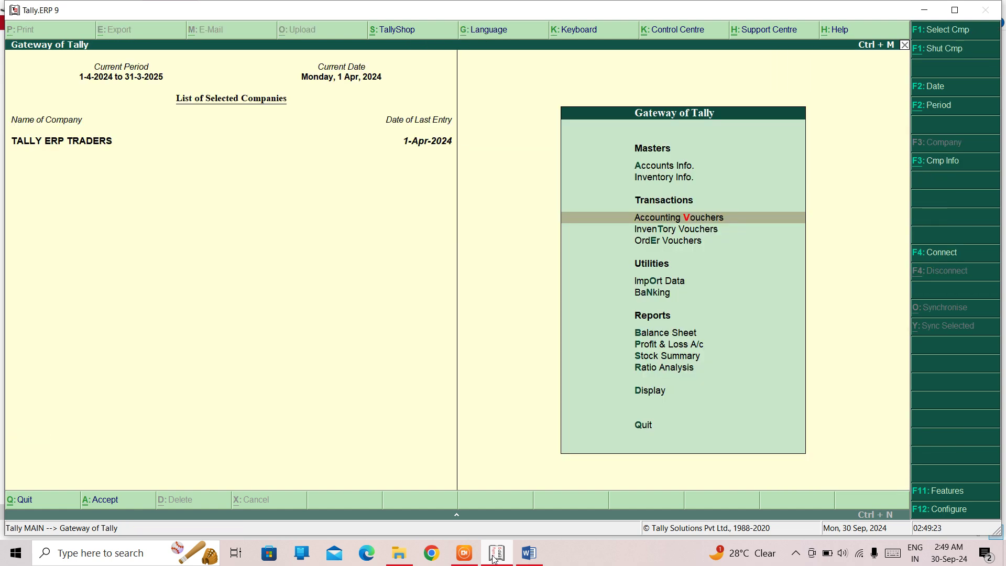
Enable reversing journals and optional vouchers in the company's accounting features and save the settings.
key("F11")
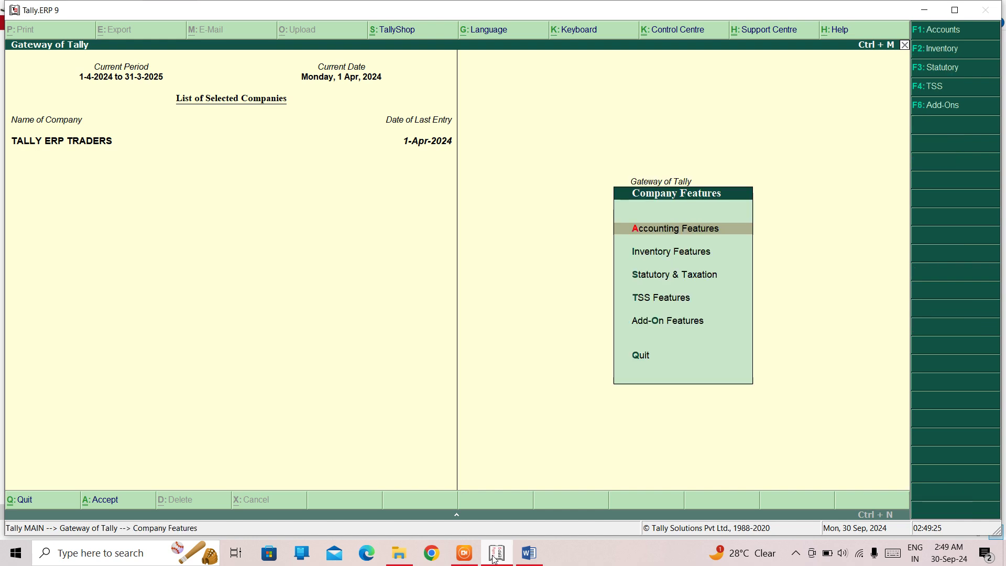
key("Return")
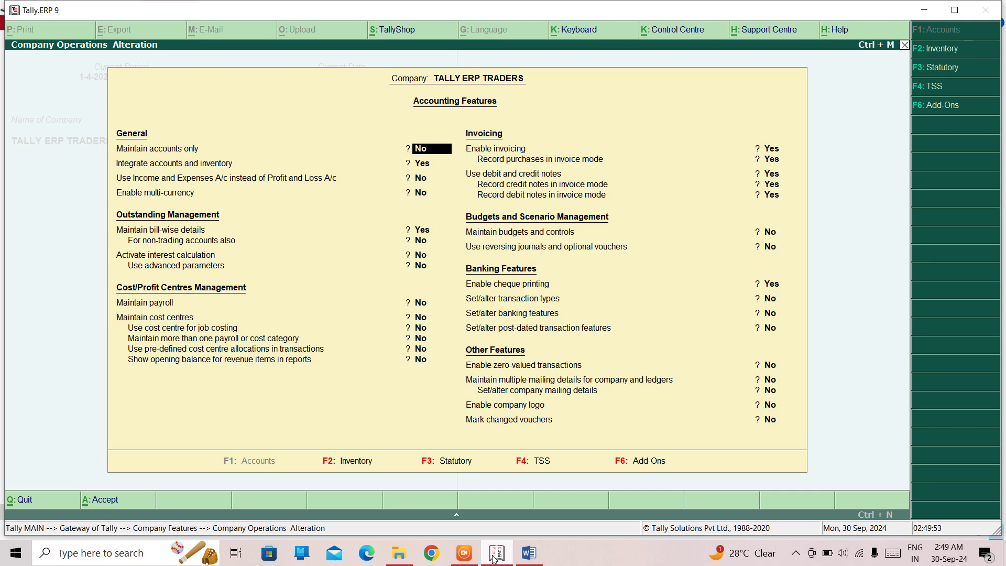
key("Return")
key("Return")
key("Return")
key("Return")
key("Return")
key("Return")
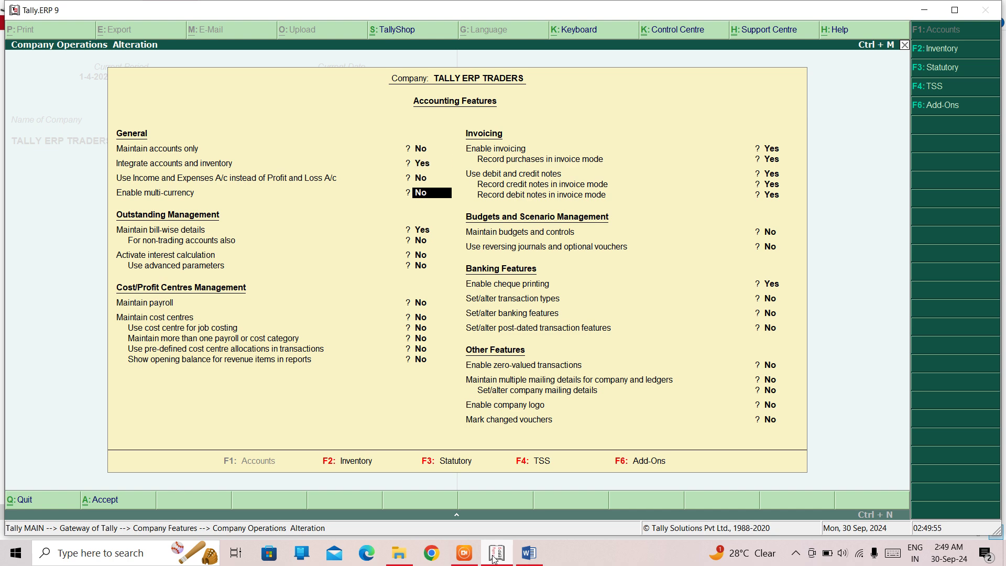
key("Return")
key("Return")
key("Return")
key("Return")
key("Return")
key("Return")
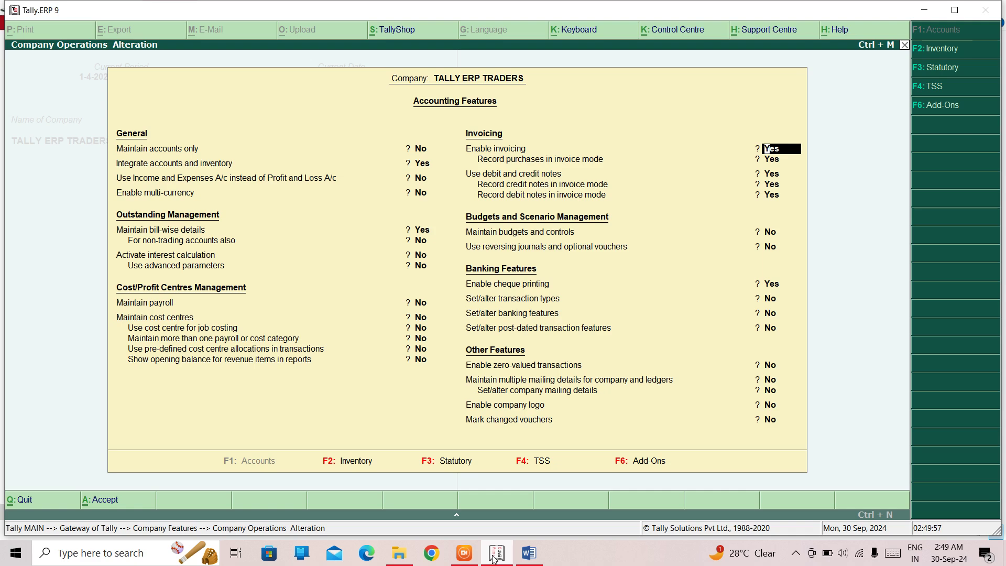
key("Return")
key("Return")
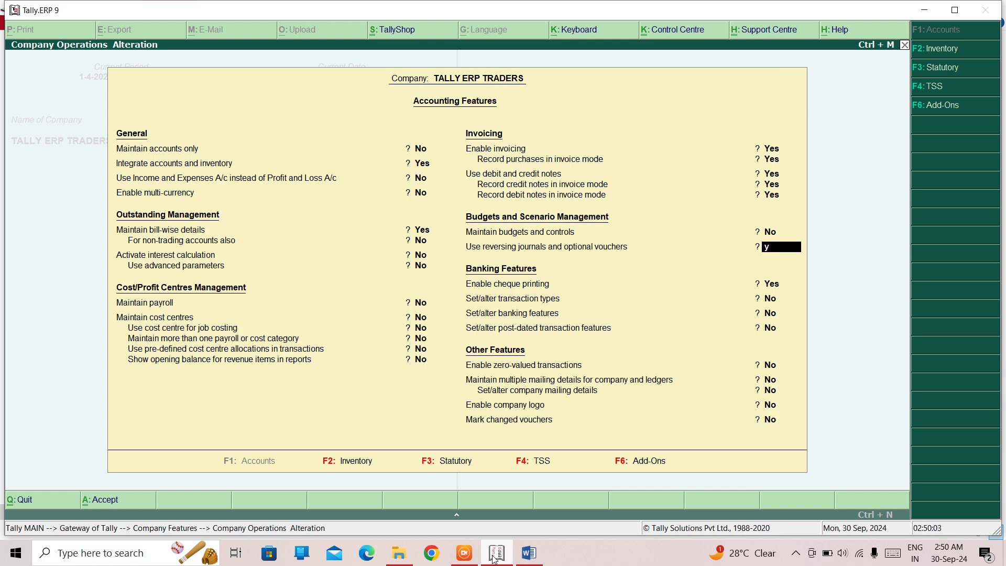
key("y")
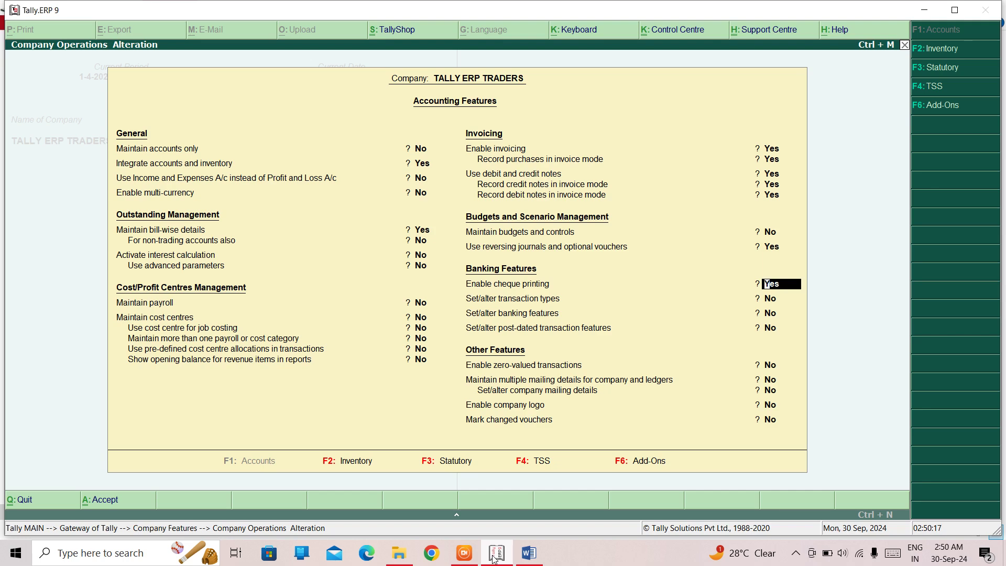
key("ctrl+a")
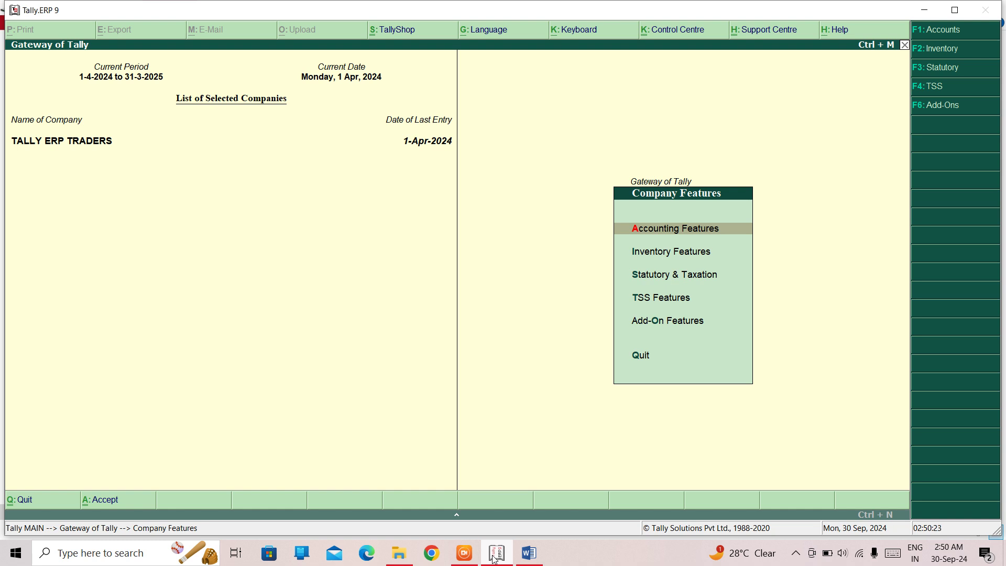
key("Escape")
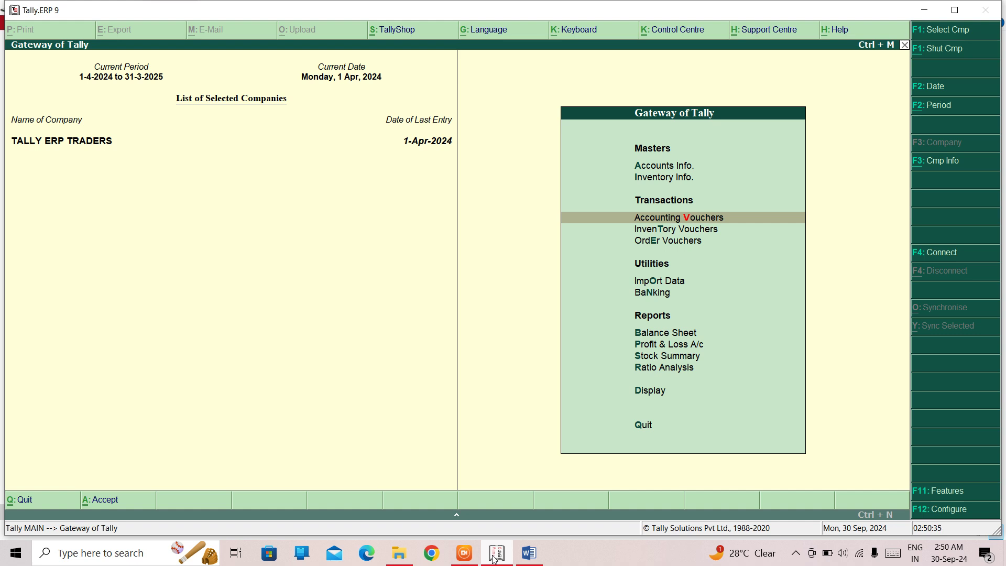
Start a new Memorandum voucher in accounting voucher creation.
key("Return")
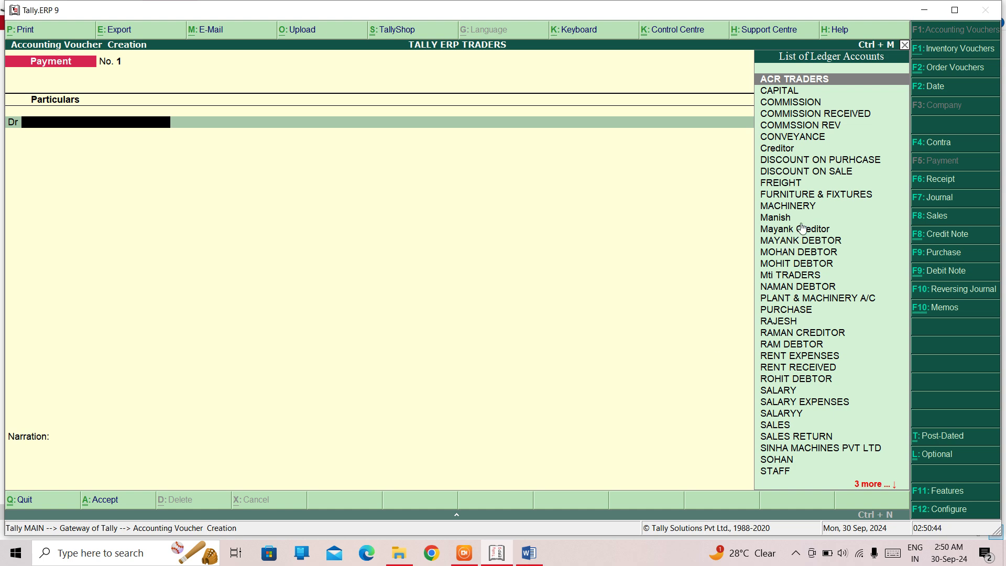
left_click(923, 313)
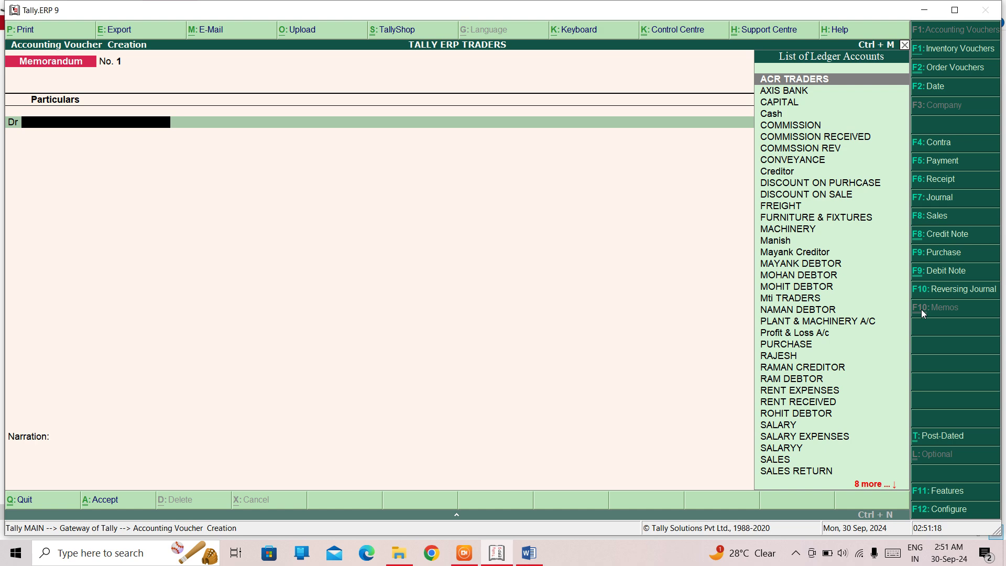
Set "Use Cr/Dr instead of To/By during entry" to No in the memorandum configuration.
key("F12")
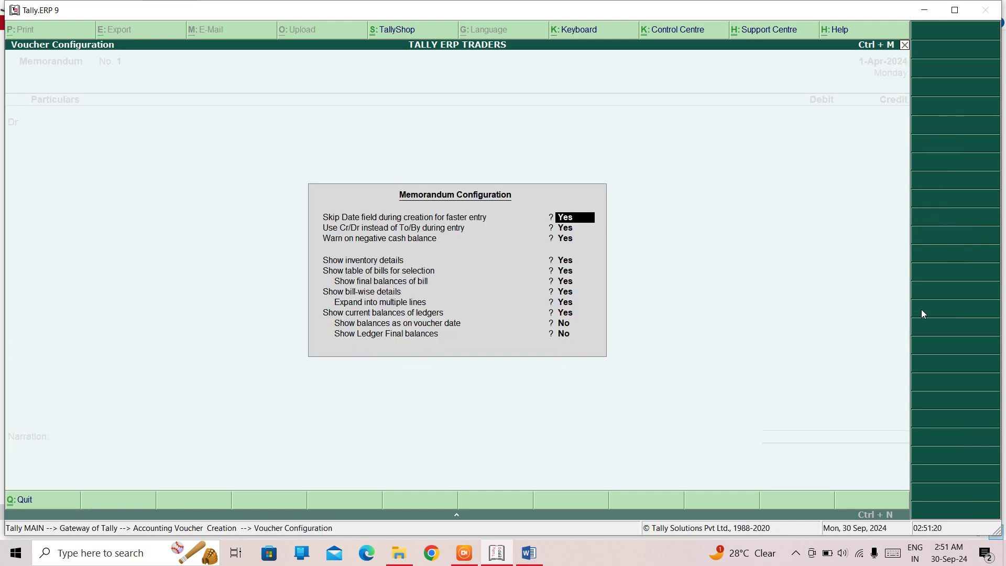
key("Return")
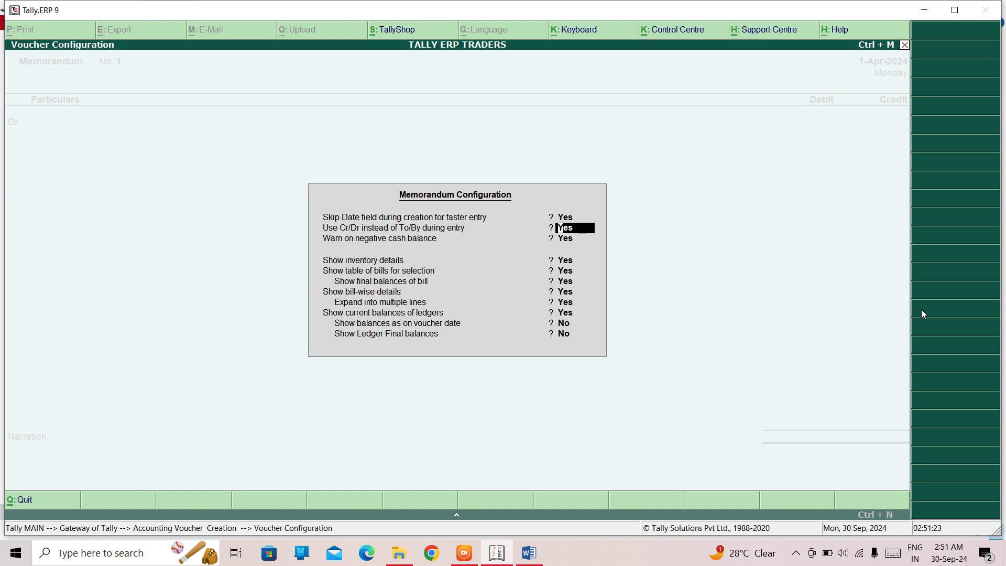
type("n")
key("Return")
key("ctrl+a")
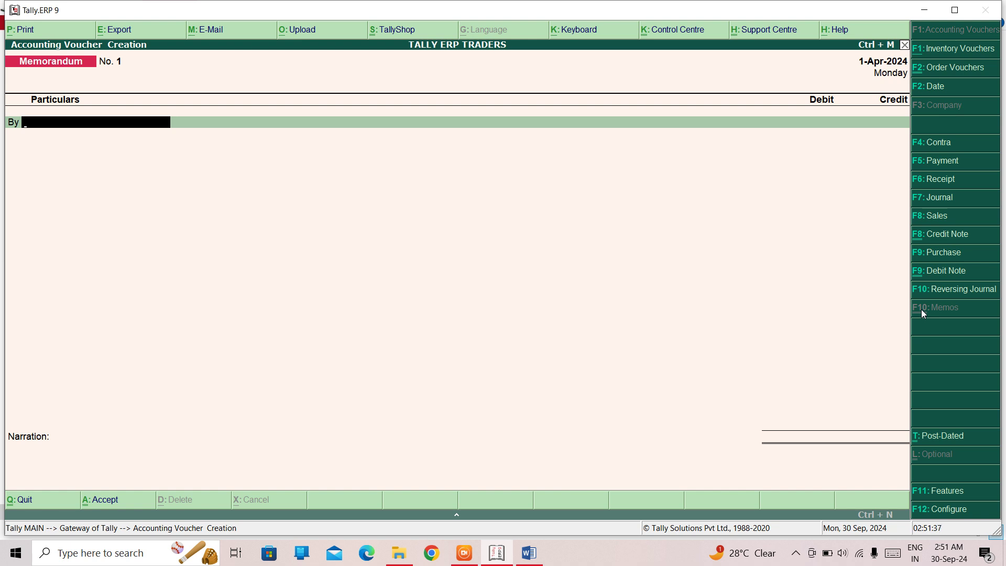
Switch "Use Cr/Dr instead of To/By during entry" back to Yes for the Memorandum voucher.
key("F12")
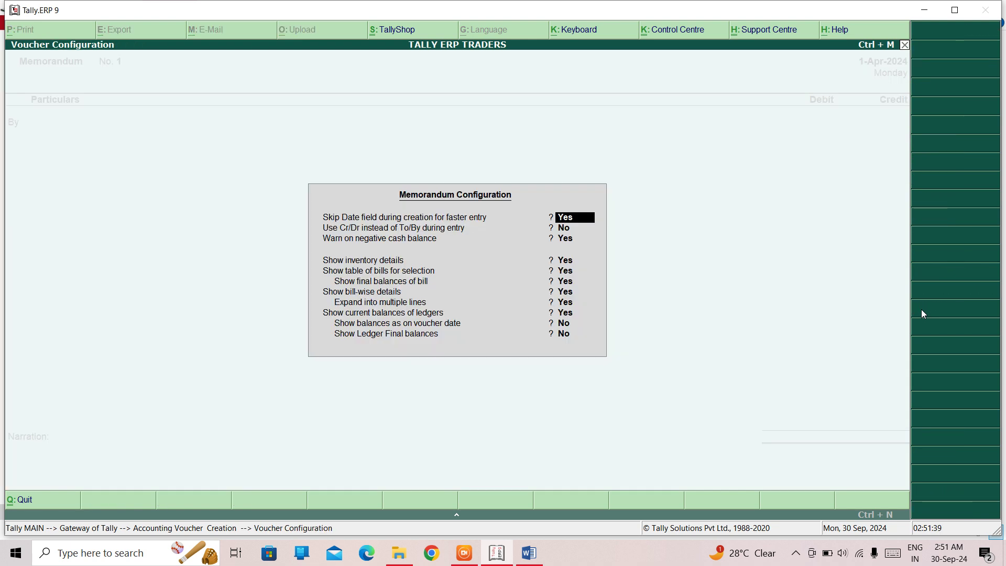
key("Return")
type("y")
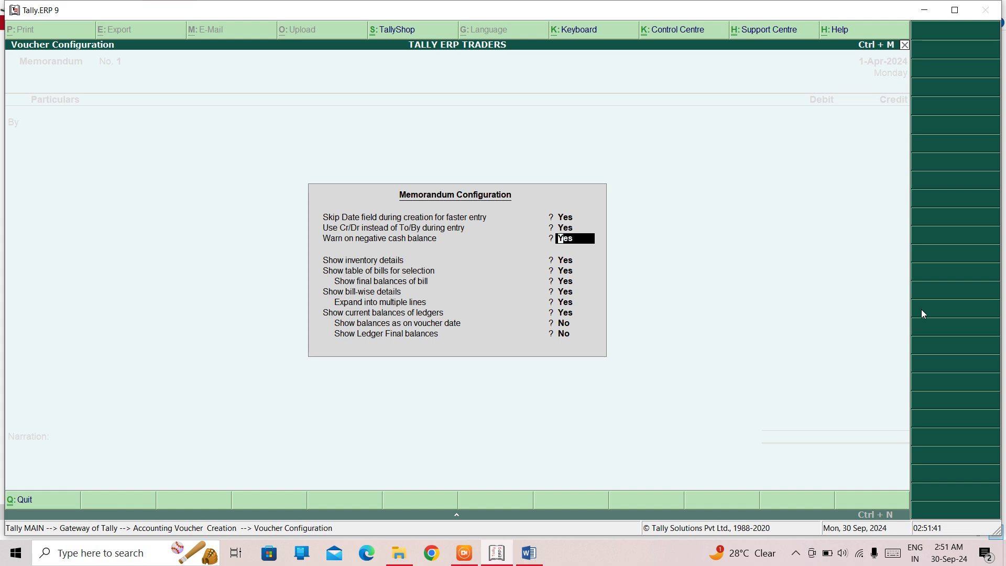
key("ctrl+a")
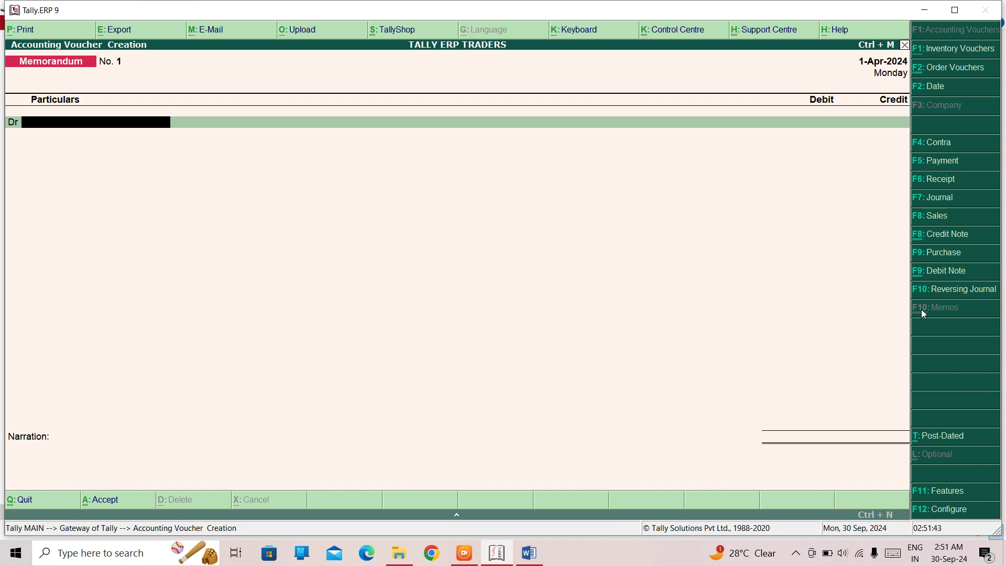
Create the ledger "Office Stationary" under Indirect Expenses from the voucher's debit line and save it.
key("alt+c")
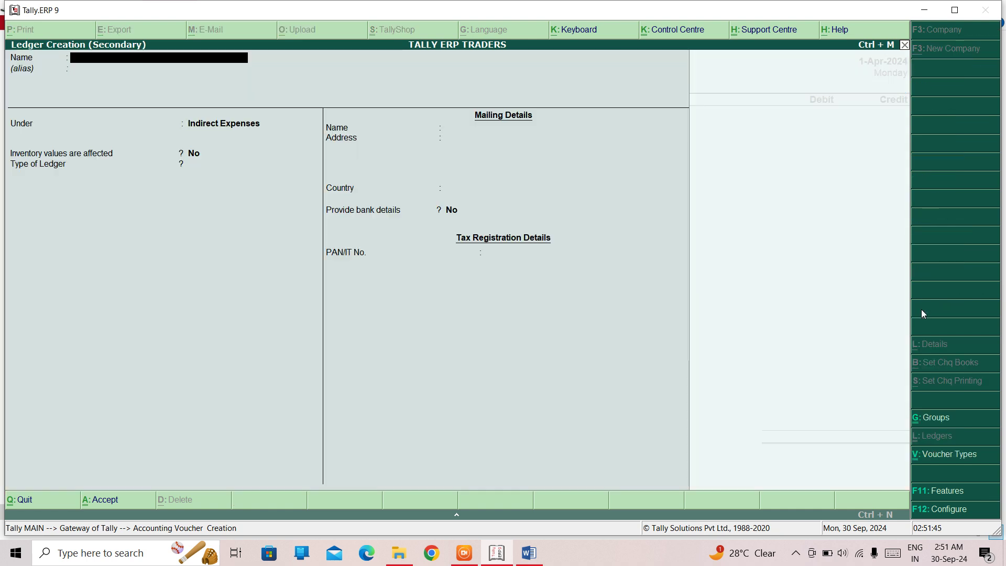
type("Of")
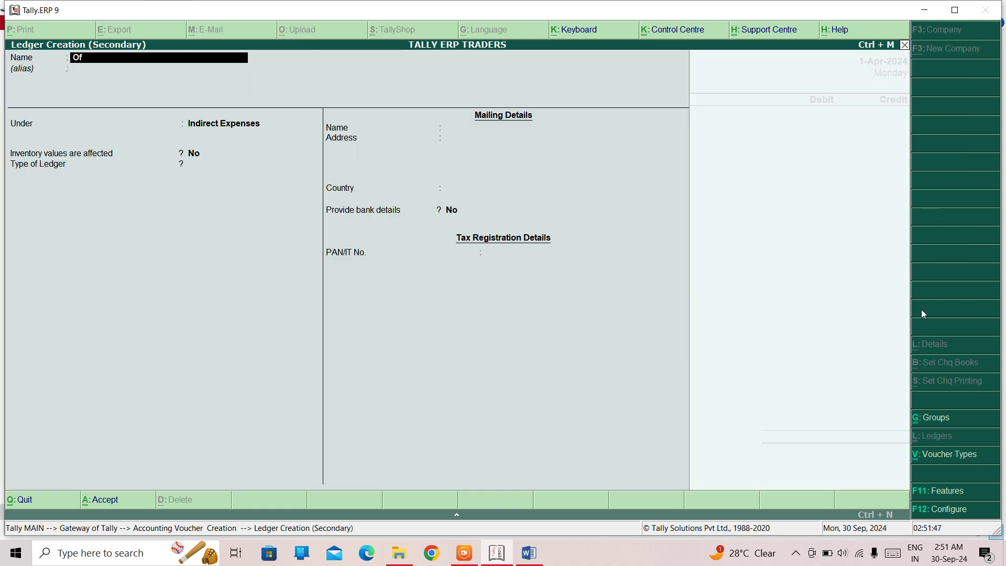
type("fice Stationary")
key("Return")
key("Return")
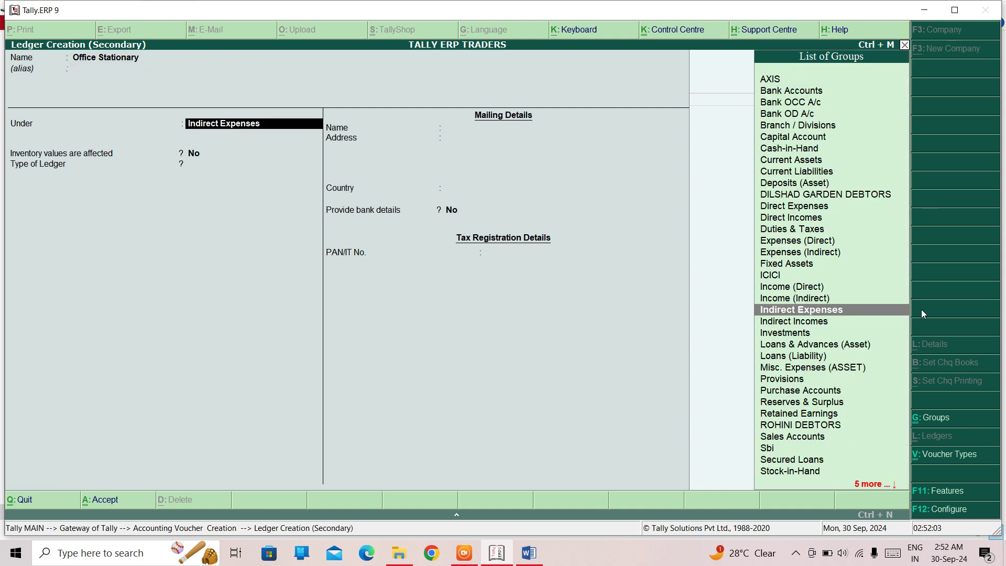
key("ctrl+a")
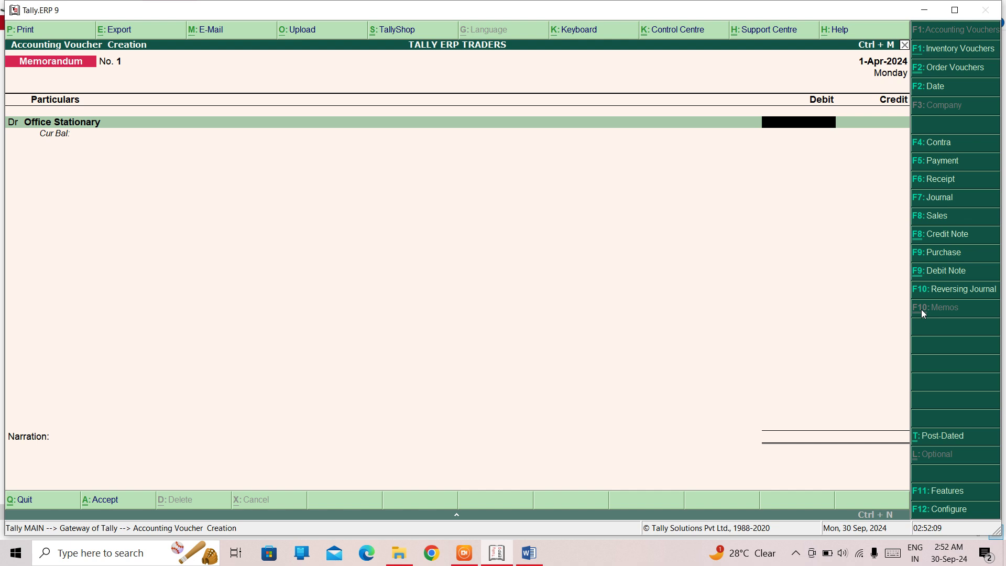
Debit Office Stationary with 2,500 and credit Cash with the same amount in the Memorandum voucher.
type("2500")
key("Return")
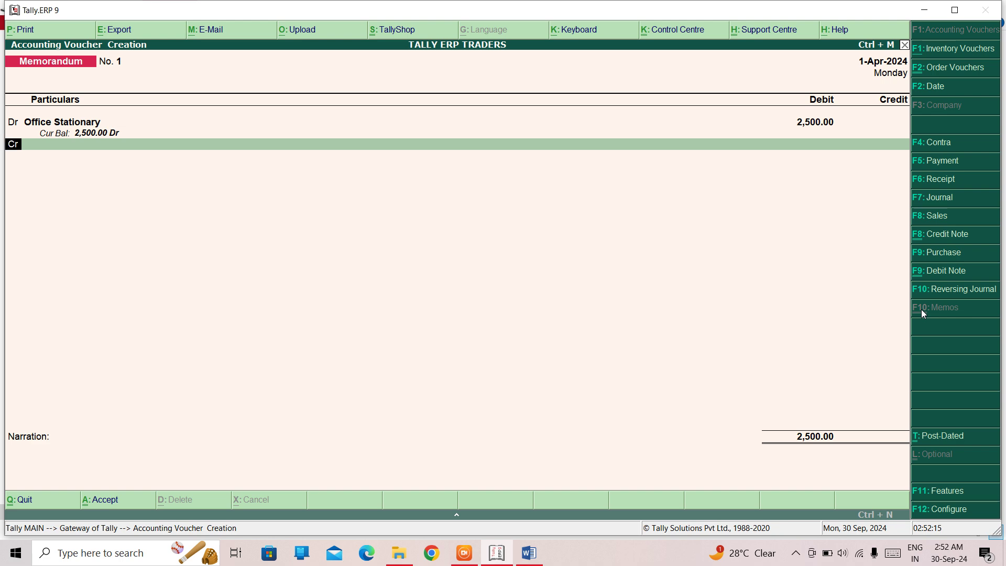
key("Return")
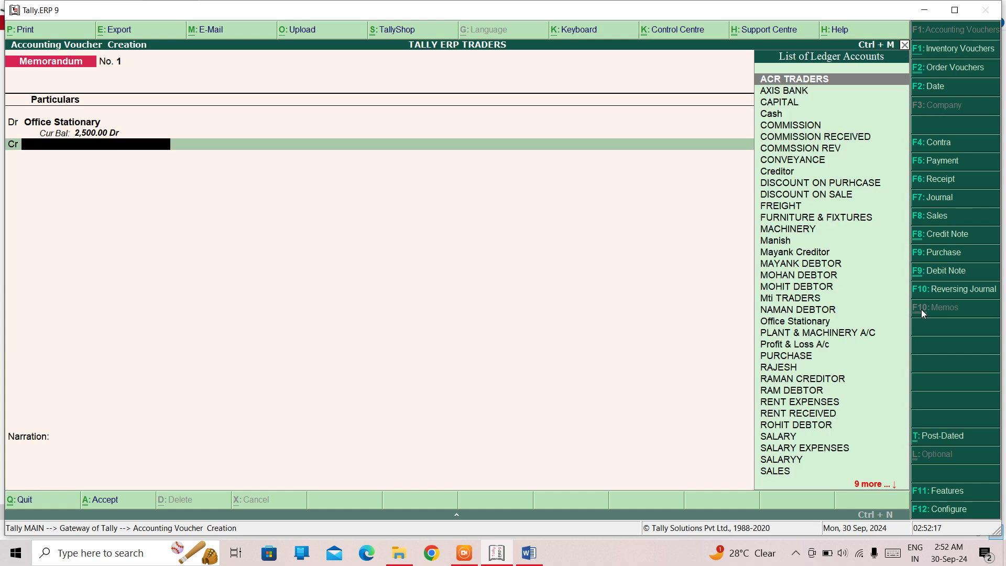
type("Cas")
key("Return")
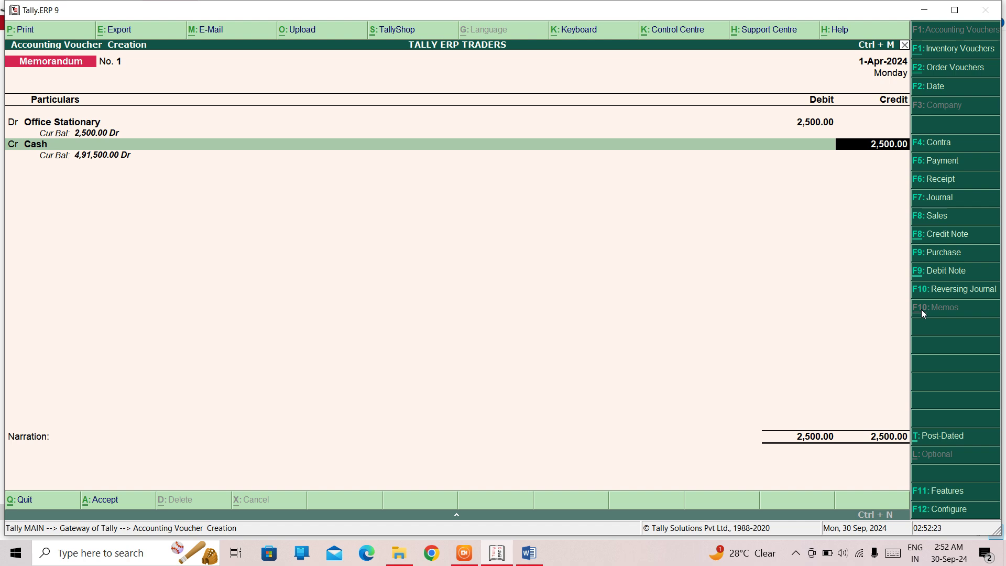
key("Return")
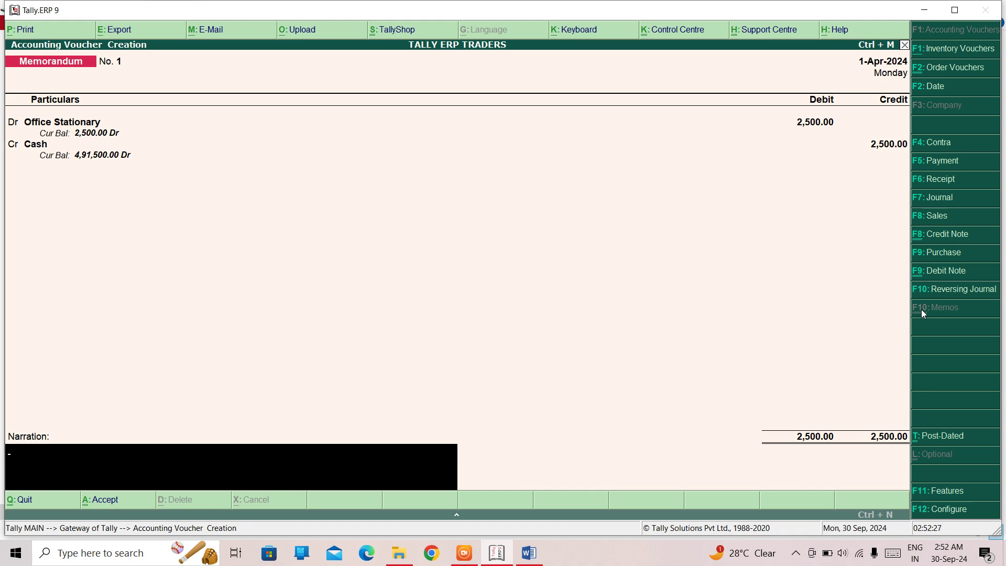
Add the narration "received petty cash in advance for office stationary." and save the Memorandum voucher.
type("received petty cash")
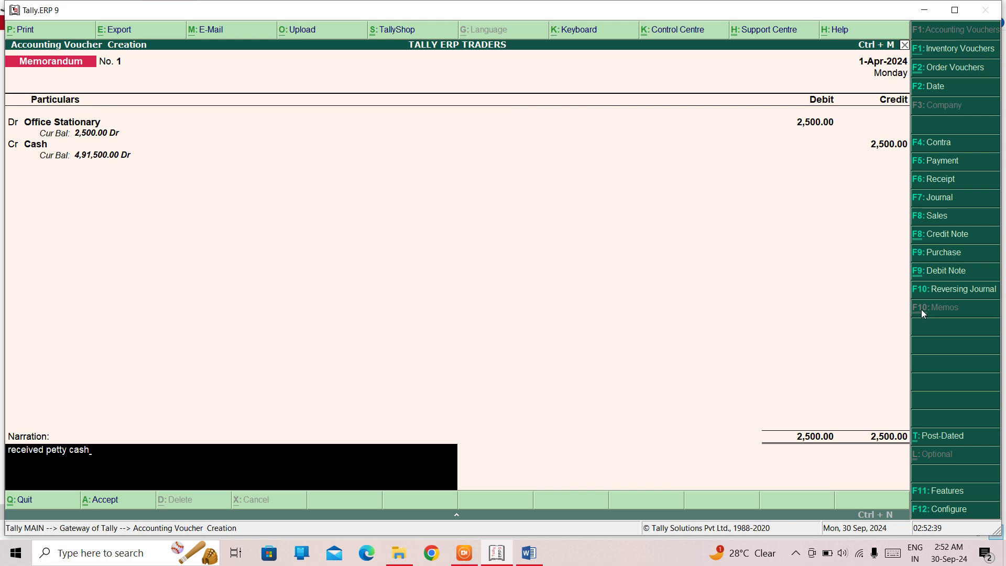
type(" in advance for office s")
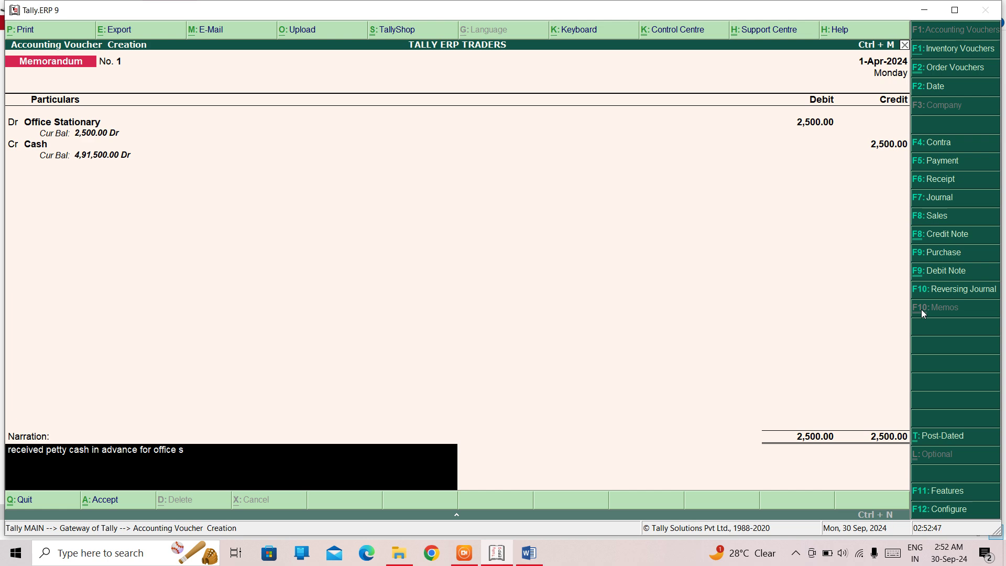
type("tationary.")
key("Return")
key("Return")
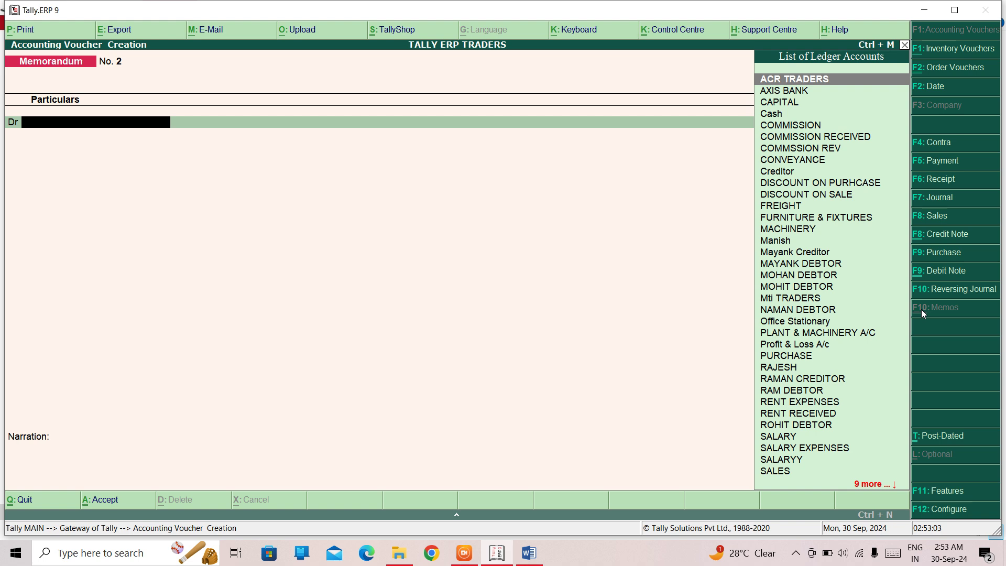
Leave voucher creation and open the list of display reports from the main gateway.
key("Escape")
key("y")
key("Down")
key("Down")
key("Down")
key("Down")
key("Down")
key("Down")
key("Down")
key("Down")
key("Down")
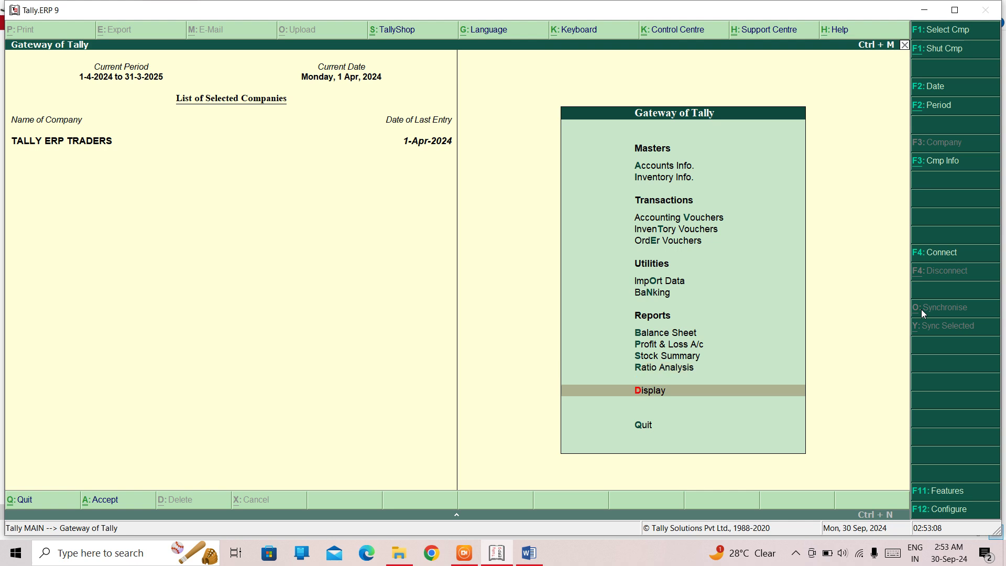
key("Return")
key("Up")
key("Up")
key("Up")
key("Up")
key("Up")
key("Up")
key("Up")
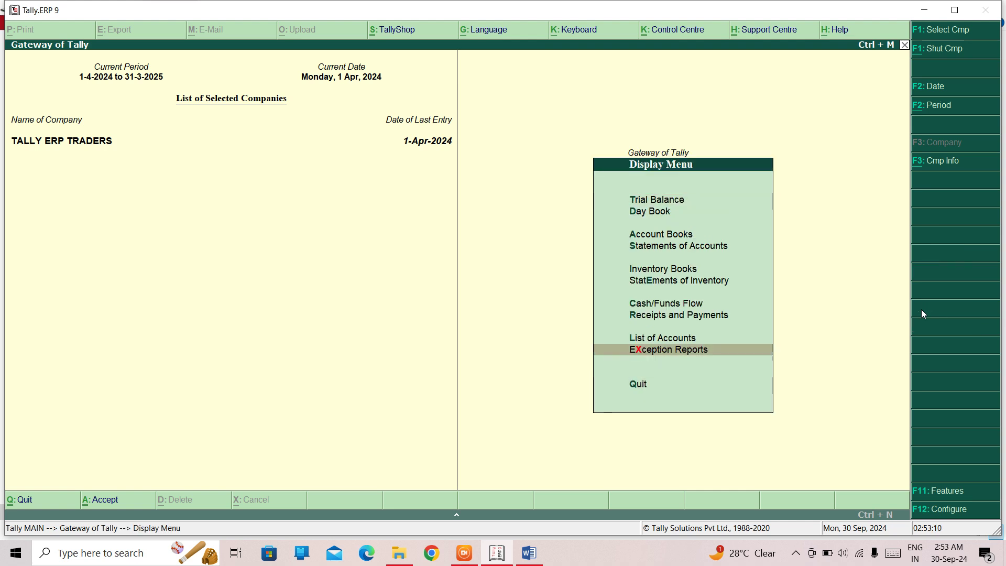
key("Up")
key("Up")
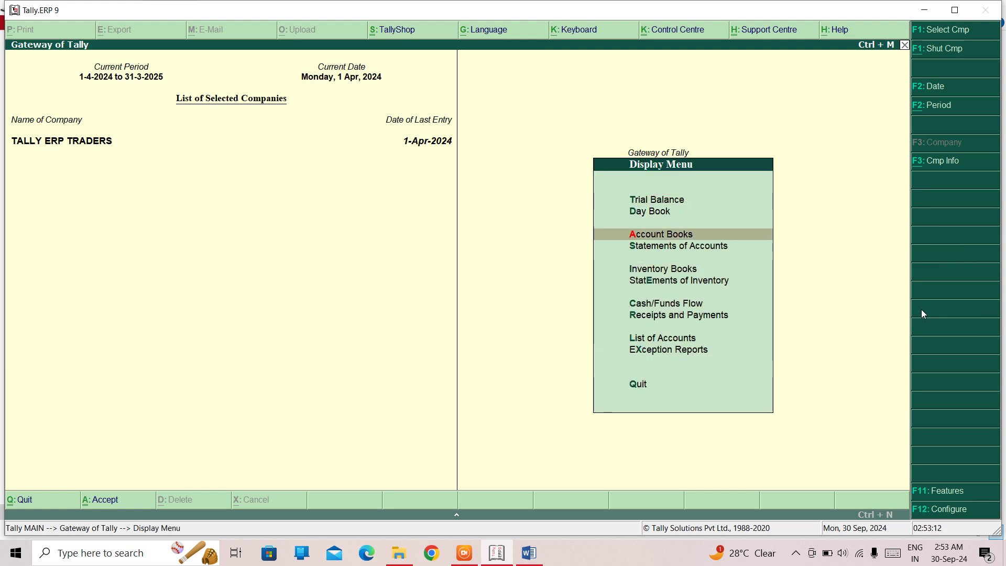
key("Return")
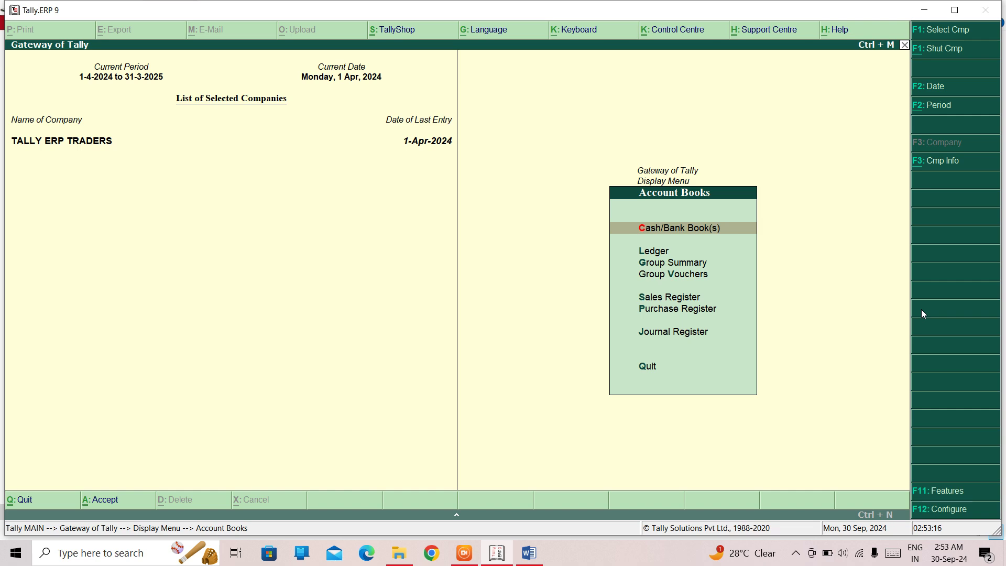
key("Escape")
Open the Day Book, locate the Office Stationary Memorandum entry, and return to the main gateway.
key("Up")
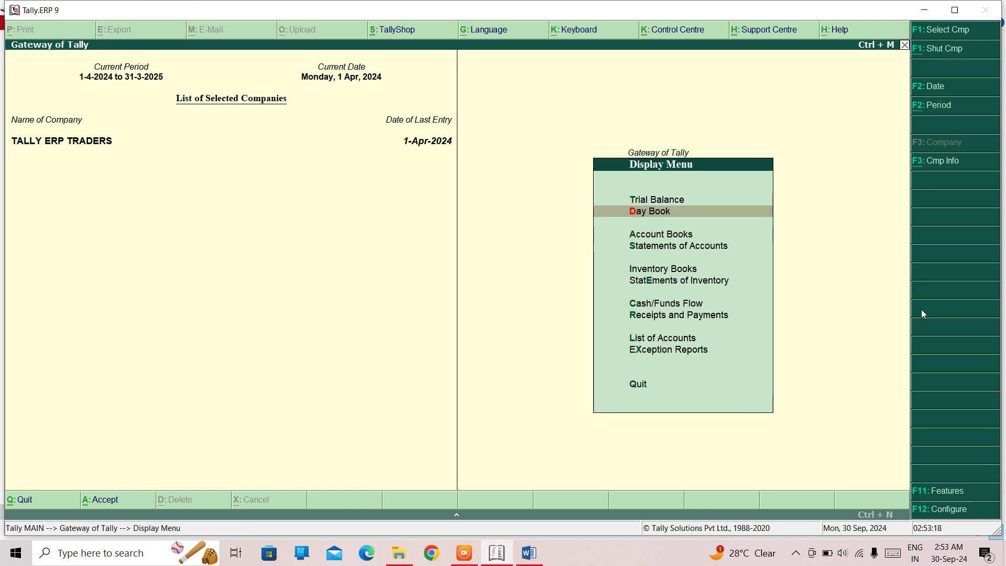
key("Return")
key("Down")
key("Down")
key("Down")
key("Down")
key("Down")
key("Down")
key("Down")
key("Down")
key("Down")
key("Down")
key("Down")
key("Down")
key("Down")
key("Down")
key("Down")
key("Down")
key("Down")
key("Down")
key("Down")
key("Down")
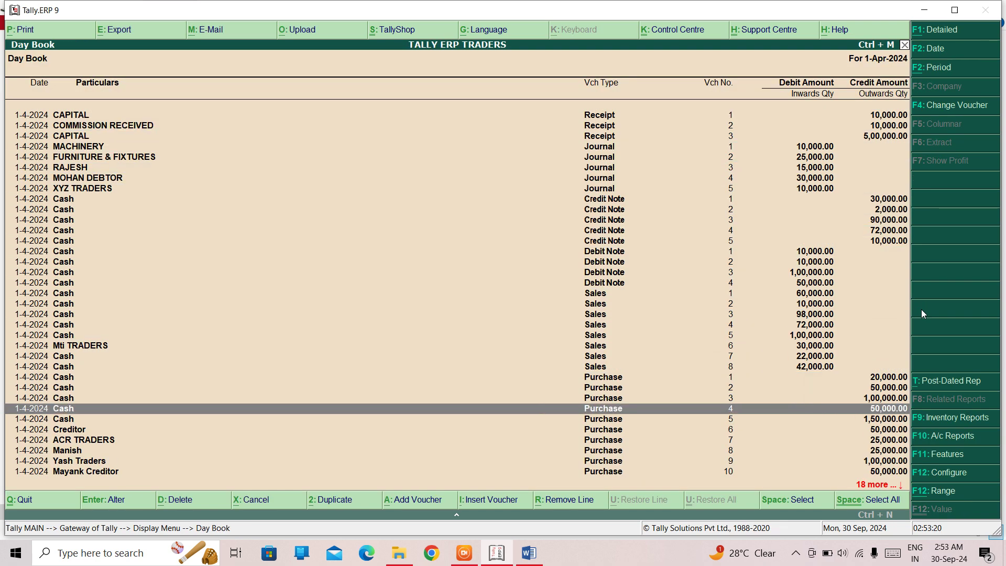
key("Down")
key("Down")
key("Down")
key("Down")
key("Down")
key("Down")
key("Down")
key("Down")
key("Down")
key("Down")
key("Down")
key("Down")
key("Down")
key("Down")
key("Down")
key("Down")
key("Down")
key("Down")
key("Down")
key("Down")
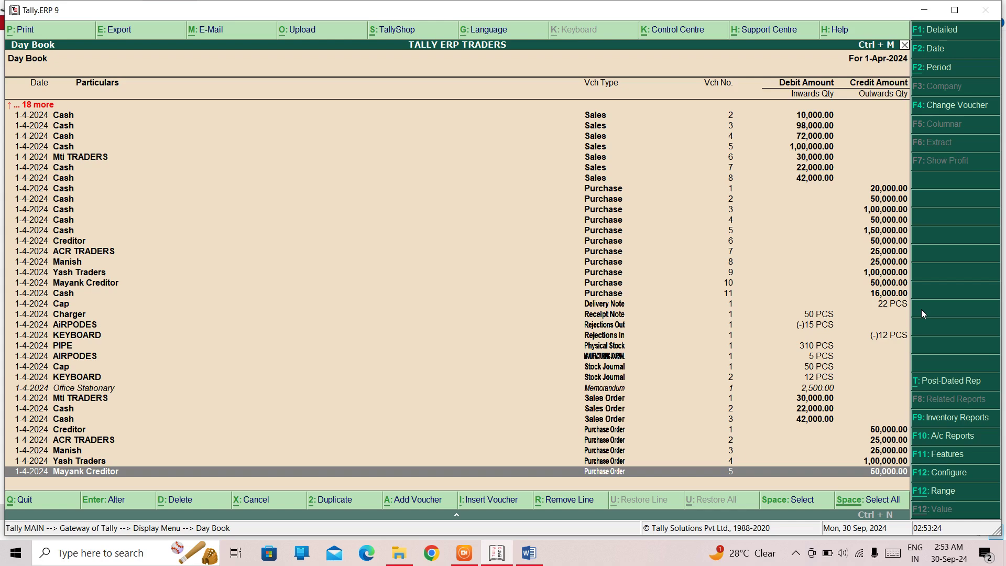
key("Up")
key("Up")
key("Up")
key("Up")
key("Up")
key("Up")
key("Up")
key("Up")
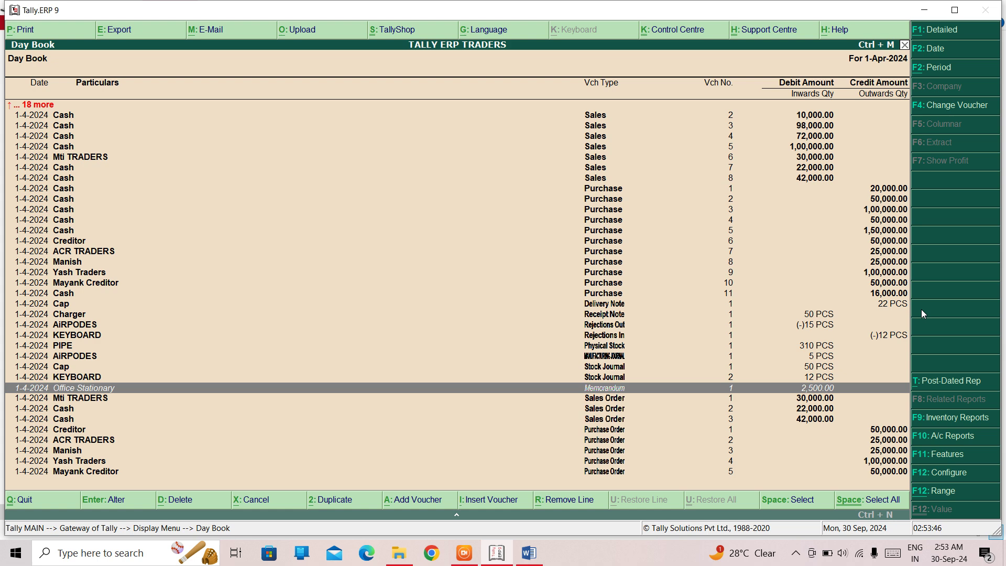
key("Escape")
key("Escape")
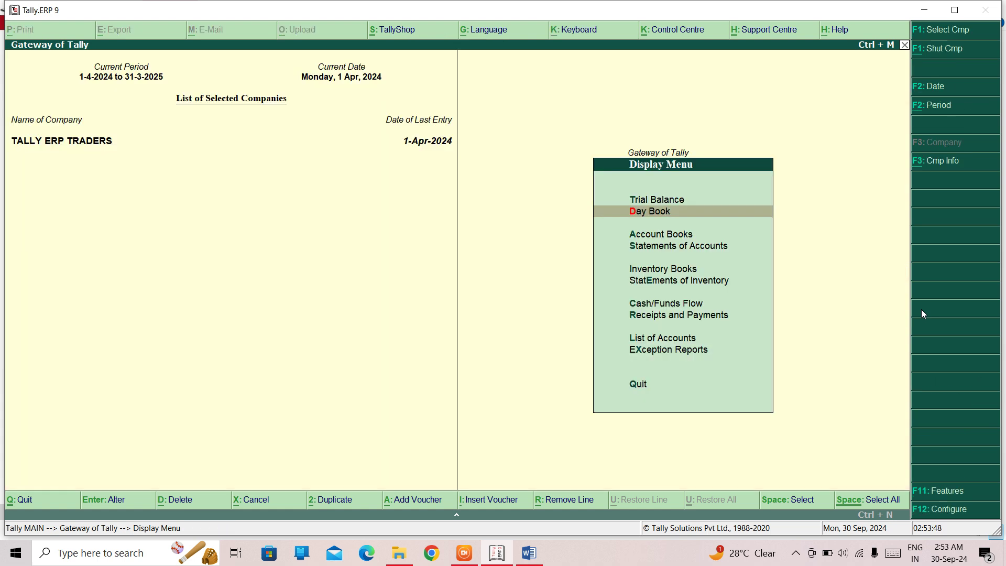
key("Up")
key("Up")
key("Up")
key("Up")
key("Up")
key("Up")
key("Up")
key("Up")
key("Up")
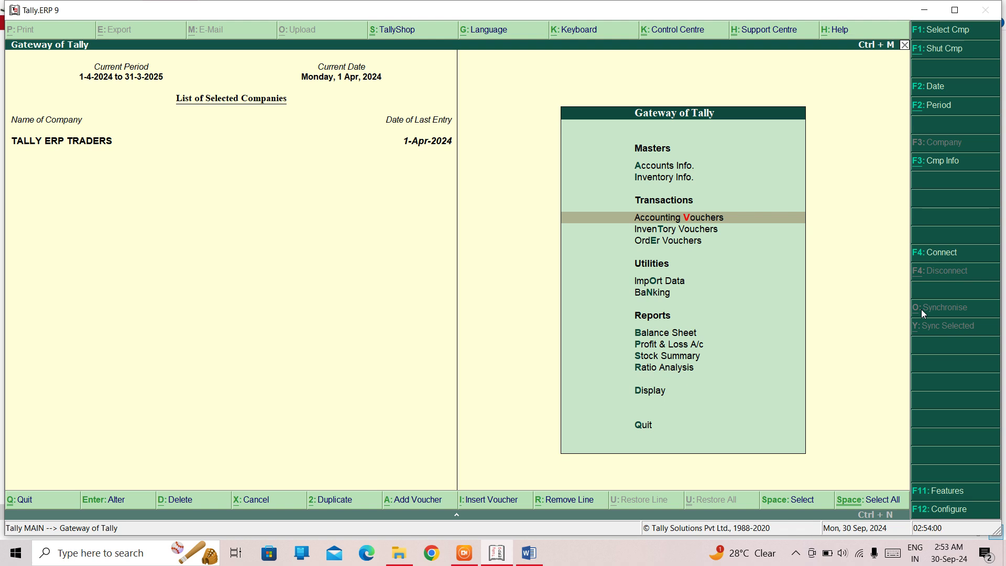
key("Up")
key("Up")
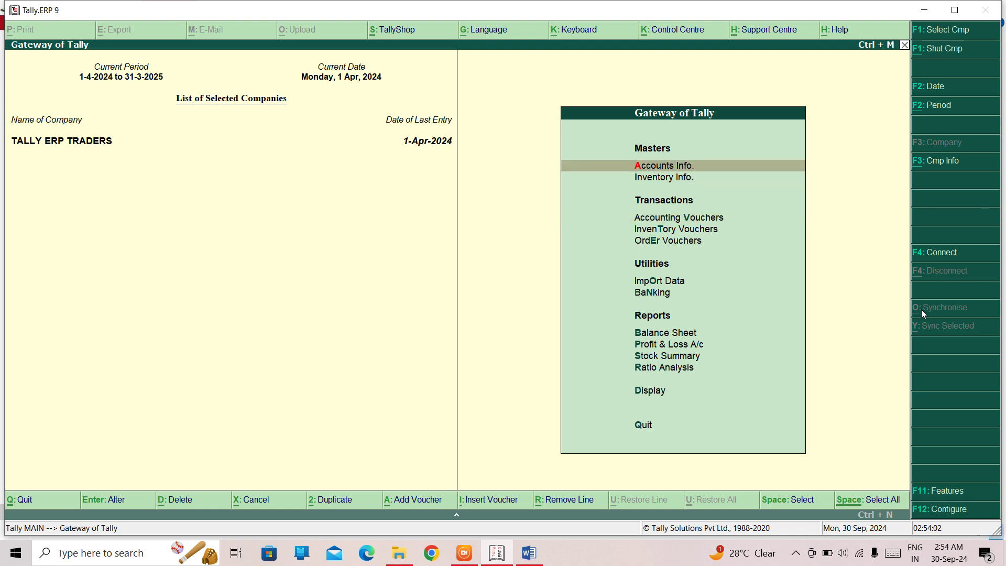
key("Down")
key("Down")
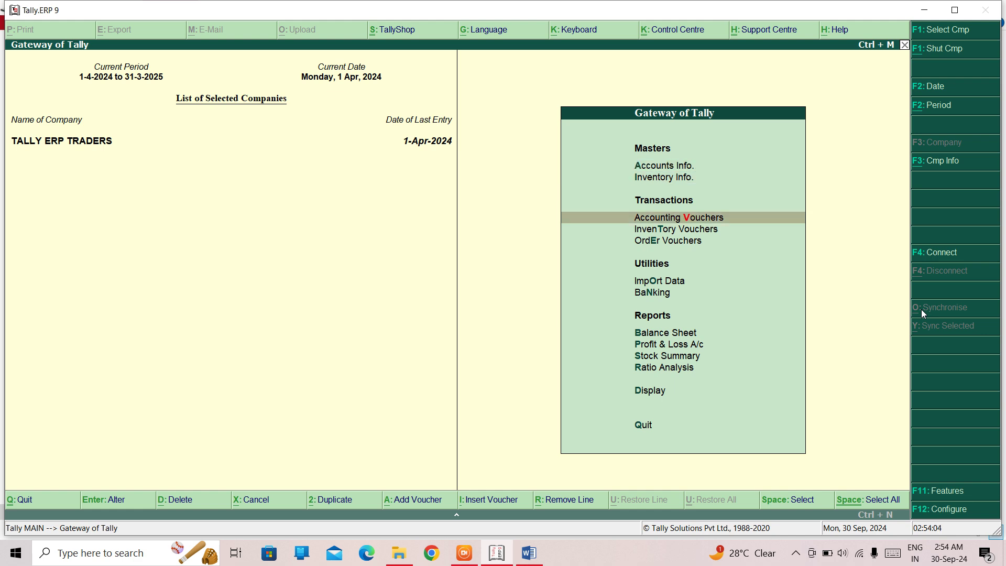
View the Profit & Loss A/c report from the main gateway and close it.
key("Down")
key("Down")
key("Down")
key("Down")
key("Down")
key("Down")
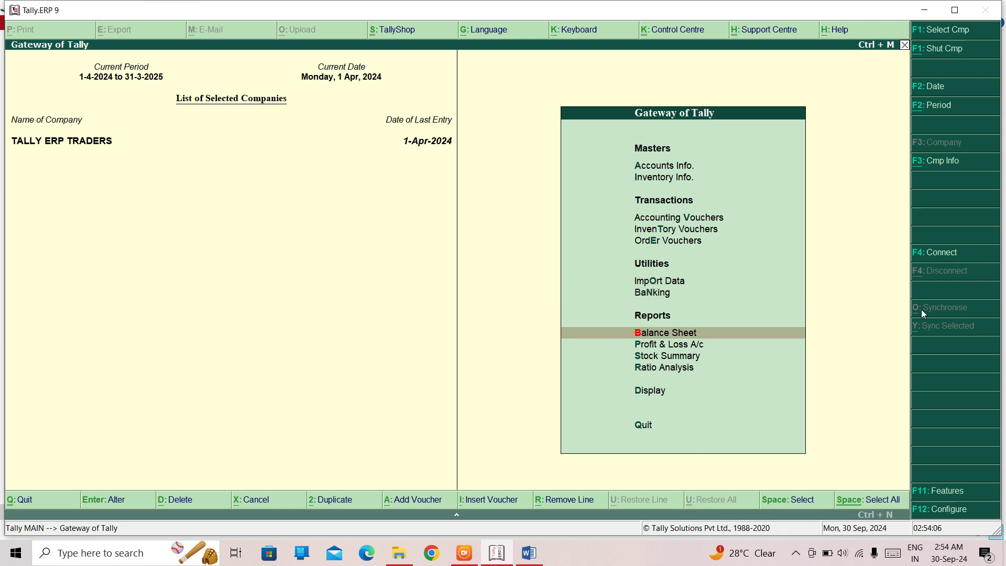
key("Return")
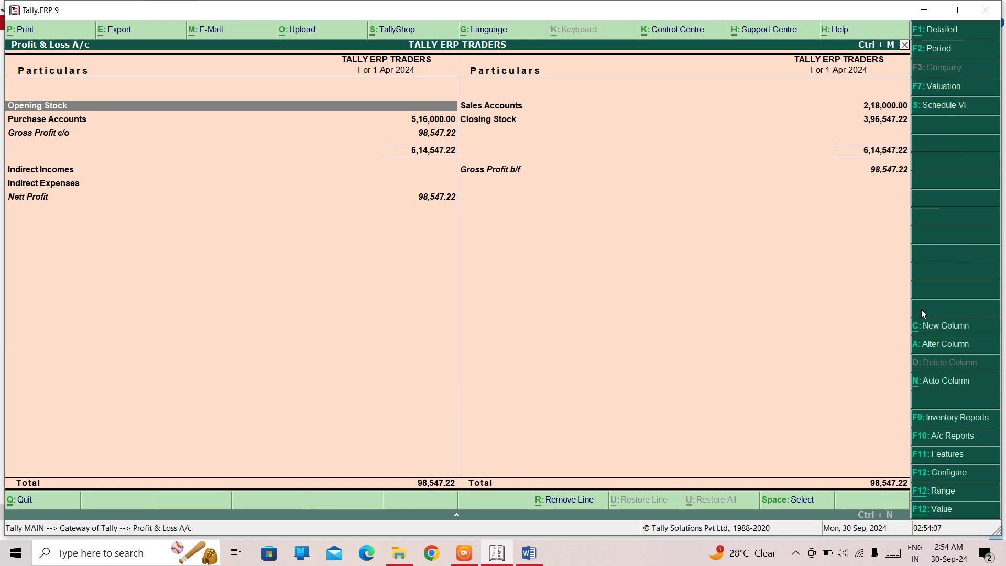
key("Down")
key("Down")
key("Escape")
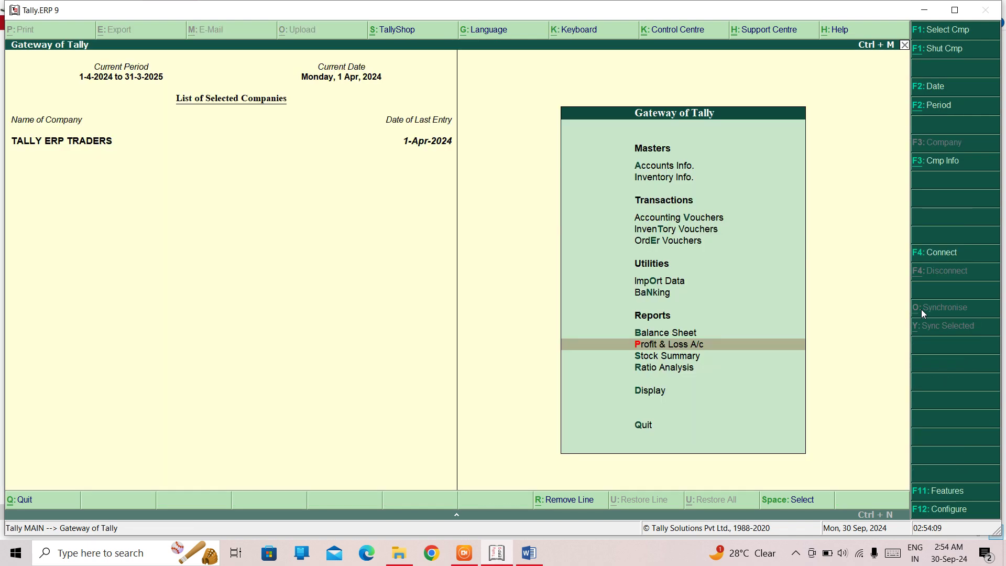
Open the Balance Sheet, inspect the breakdown of Current Assets, and return to the main gateway.
key("Up")
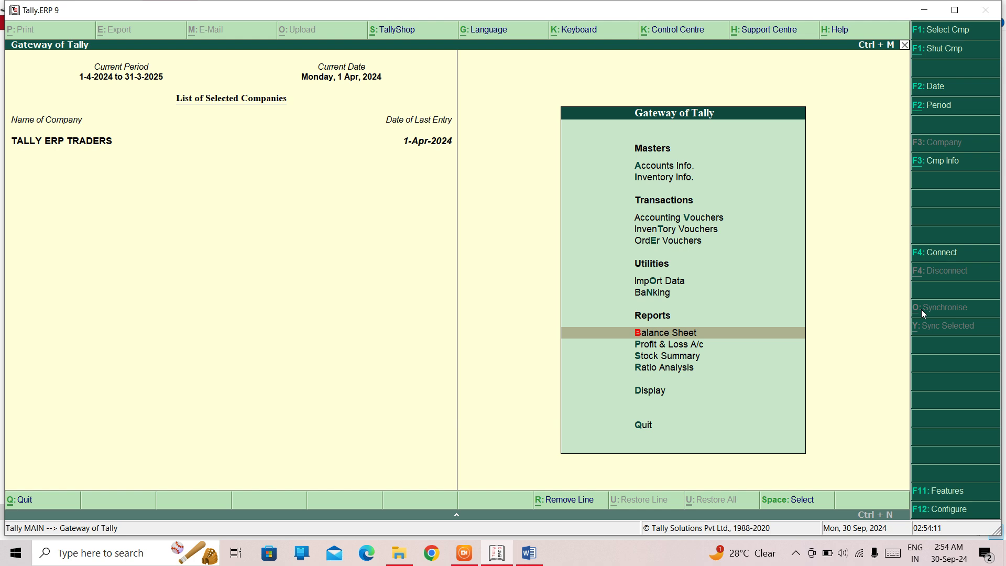
key("Up")
key("Down")
key("Return")
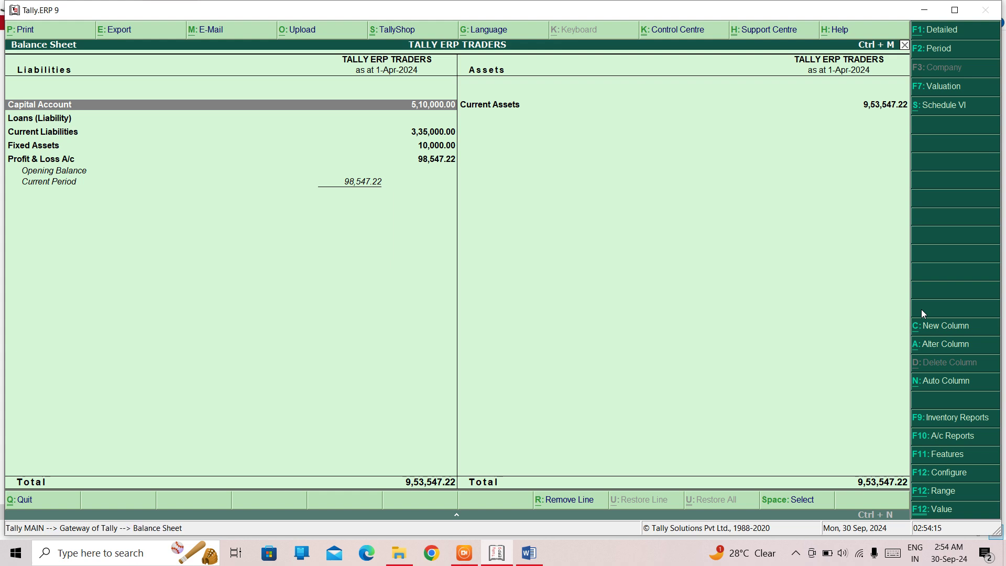
key("Down")
key("Right")
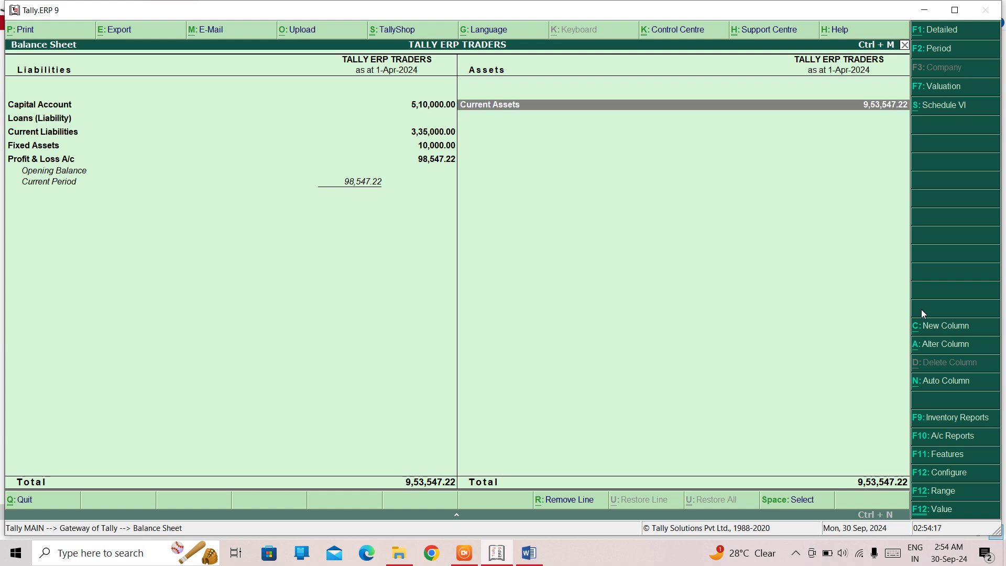
key("Return")
key("Down")
key("Down")
key("Down")
key("Escape")
key("Escape")
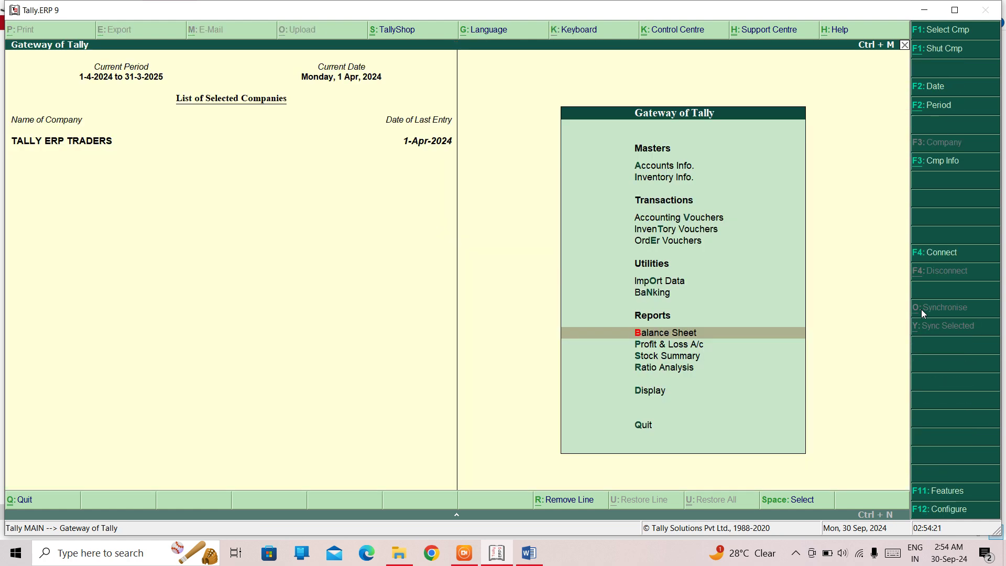
Reopen the Profit & Loss A/c, check the purchase and gross profit lines, and close the report.
key("Down")
key("Return")
key("Down")
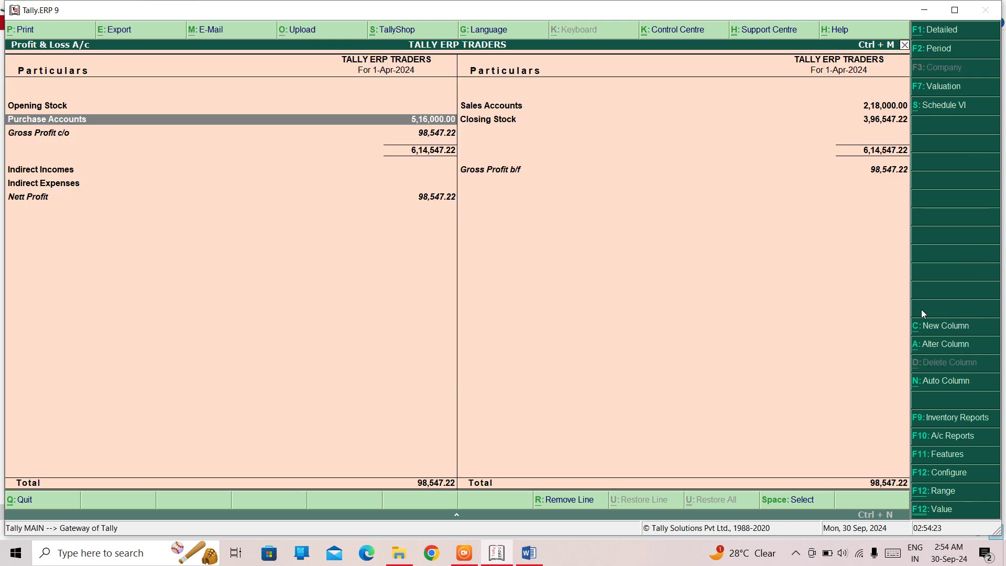
key("Down")
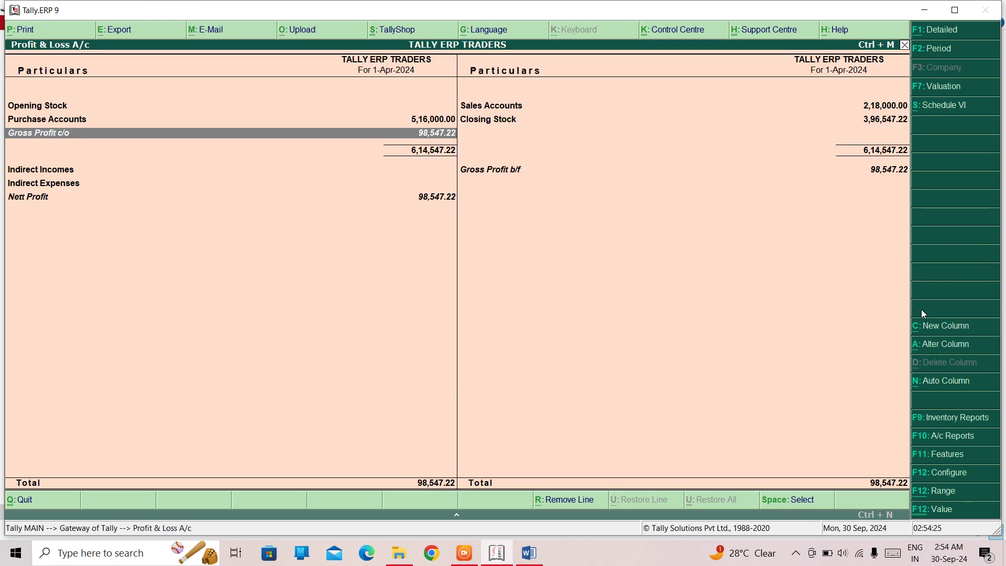
key("Escape")
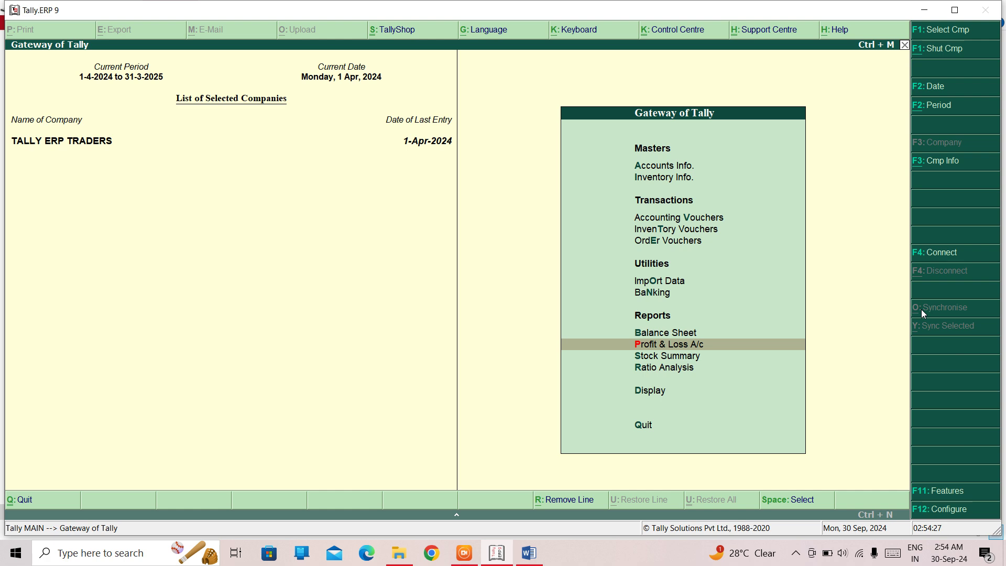